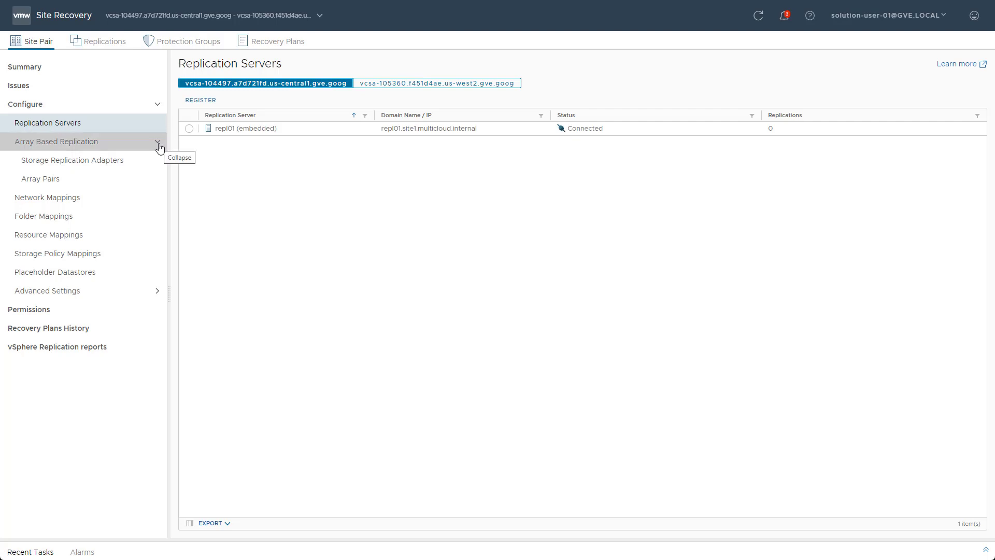
Step: Start a new set of network mappings for the site pair, with the mappings prepared manually
click(158, 144)
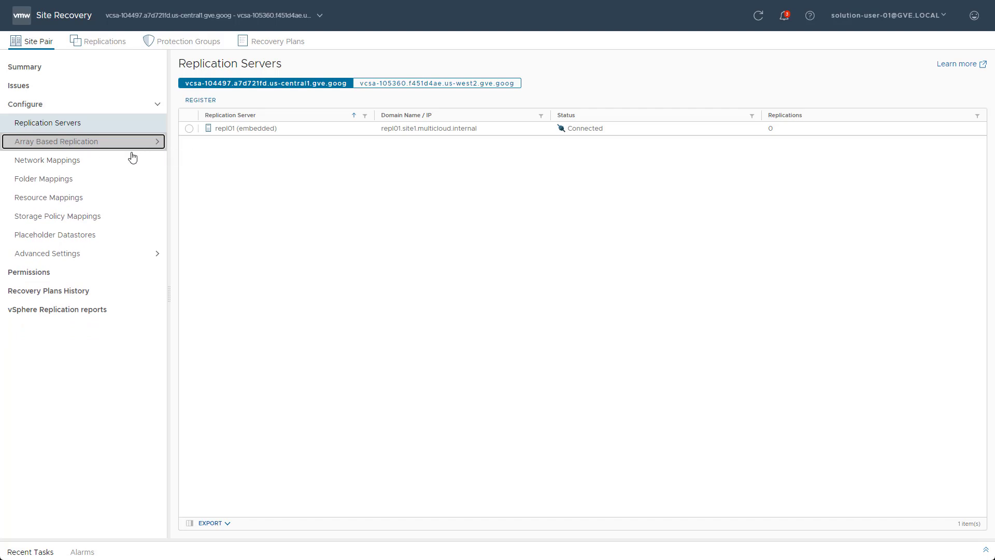
click(99, 167)
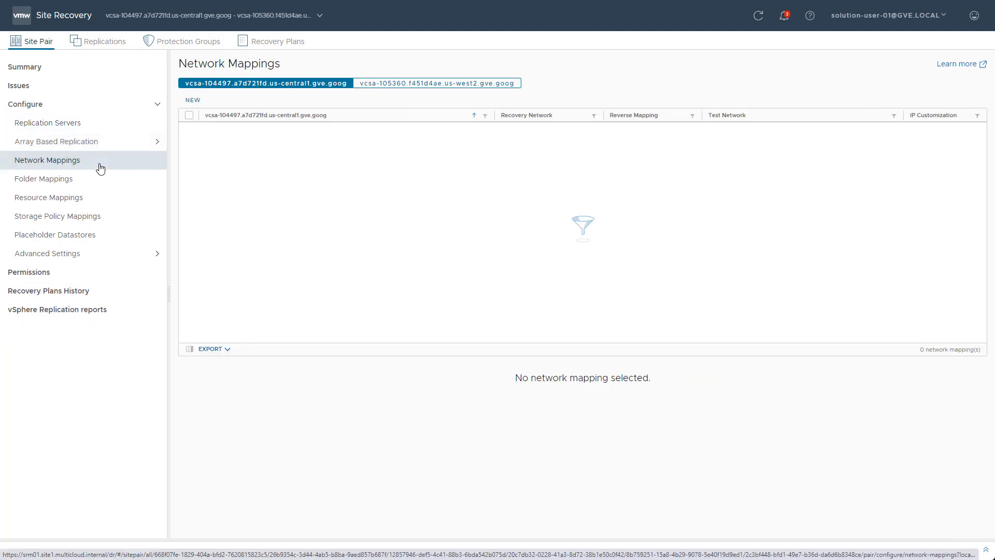
click(196, 103)
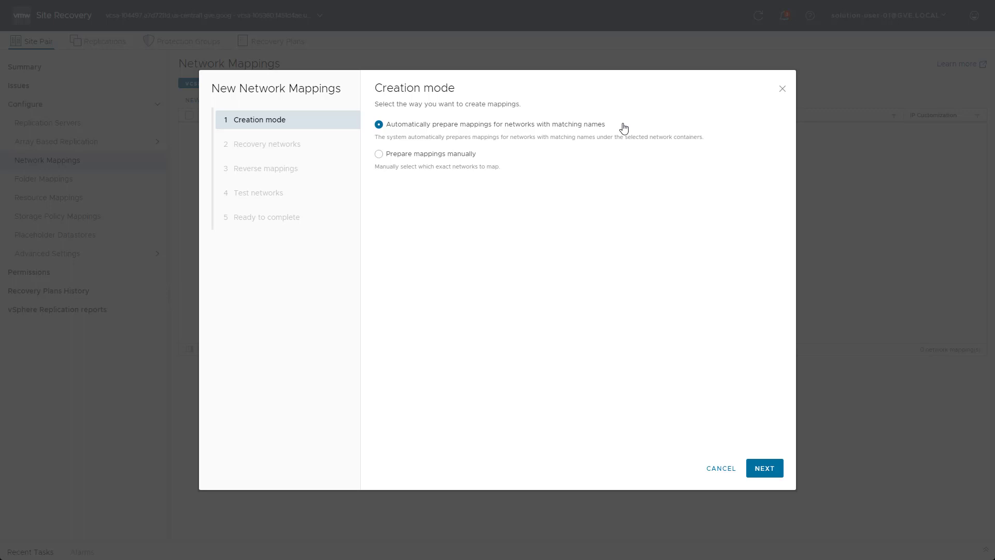
click(492, 157)
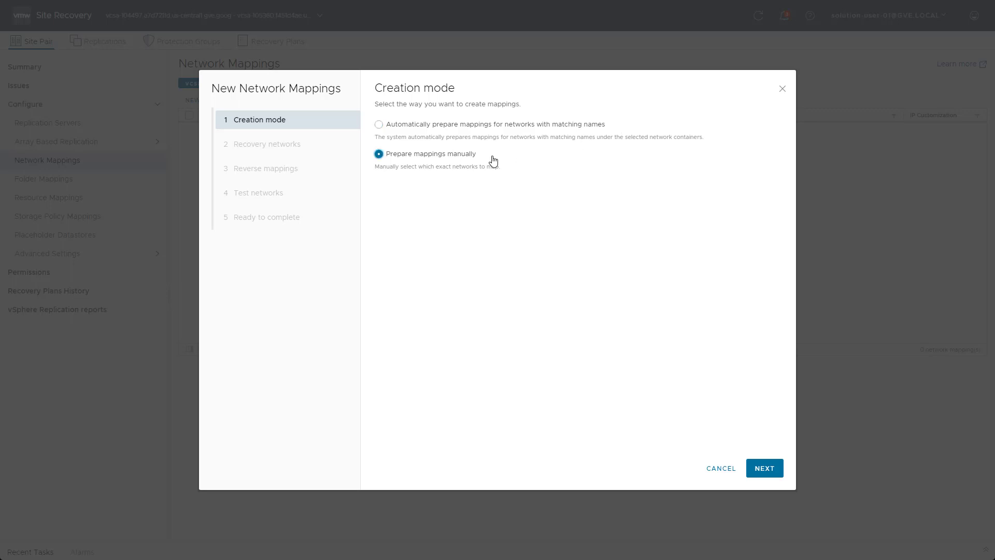
click(762, 470)
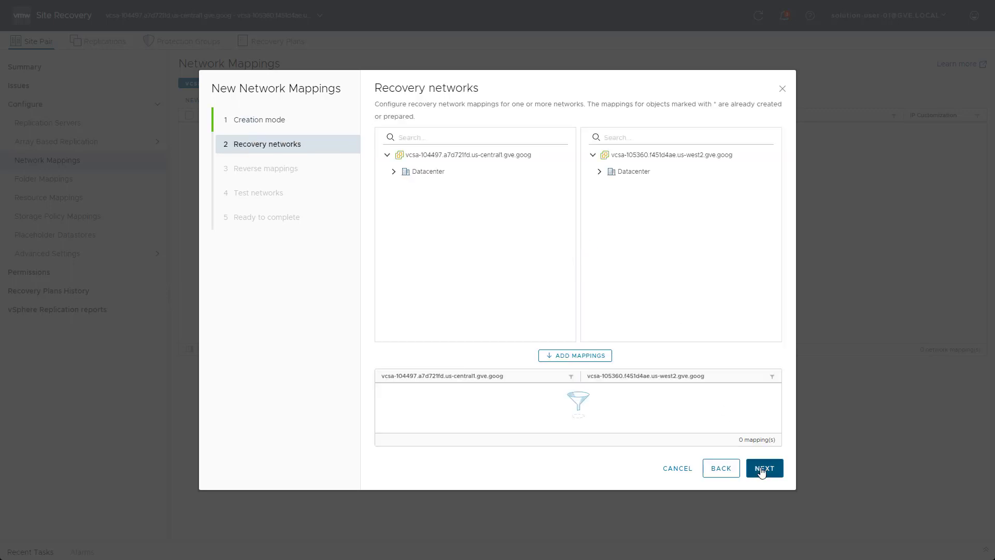
Step: Add a mapping from the MGMT network under the us-central1 Datacenter-dvs to the MGMT network on the us-west2 site
click(394, 171)
click(599, 172)
click(400, 187)
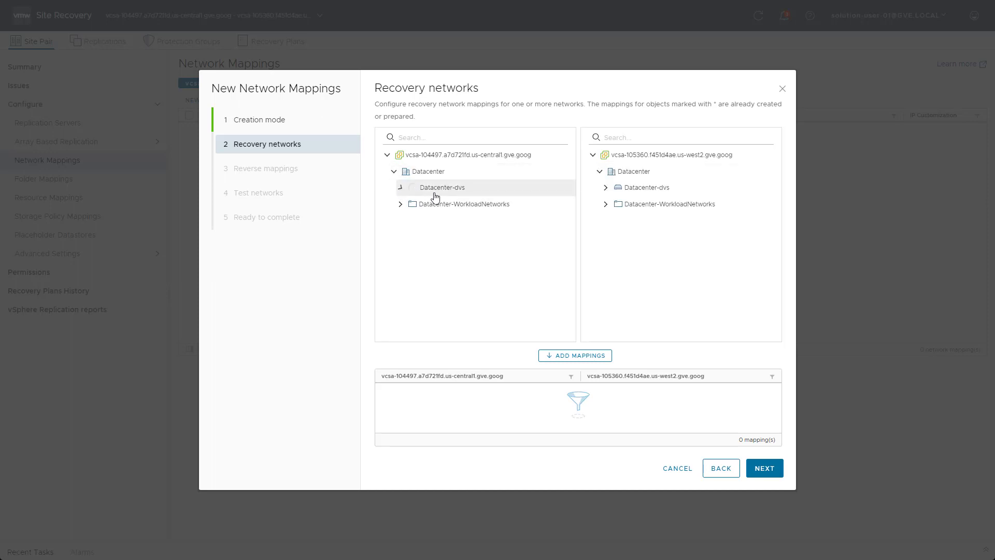
click(606, 188)
click(400, 335)
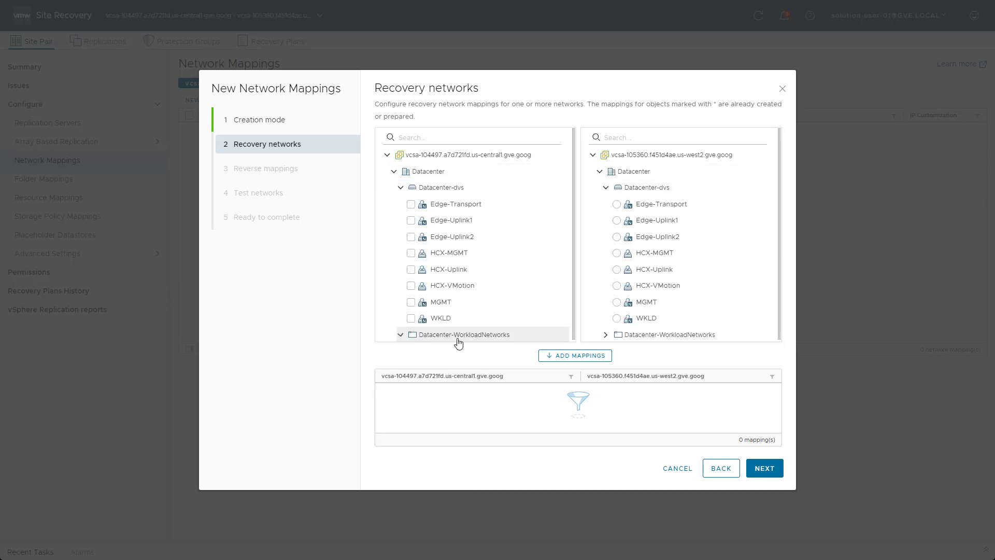
click(606, 334)
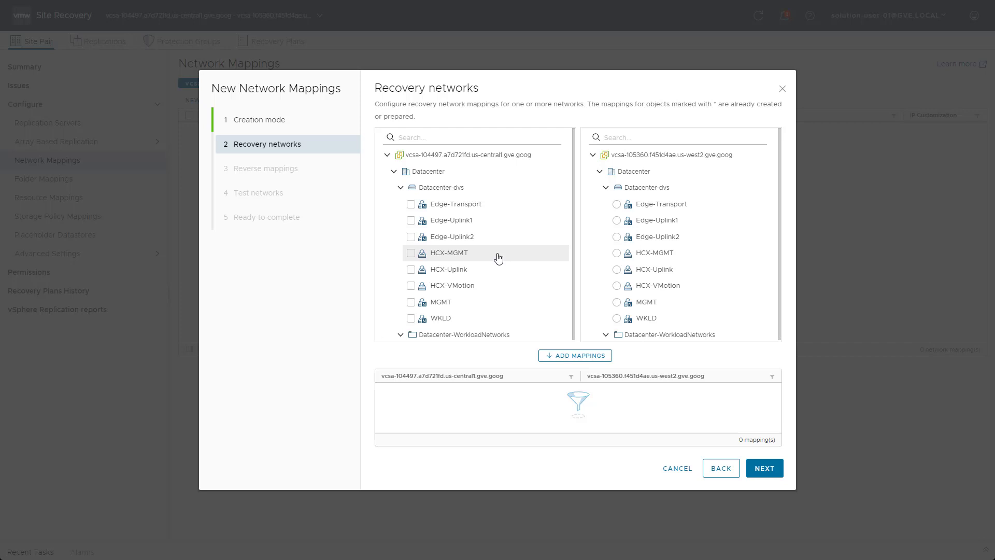
click(410, 302)
click(616, 302)
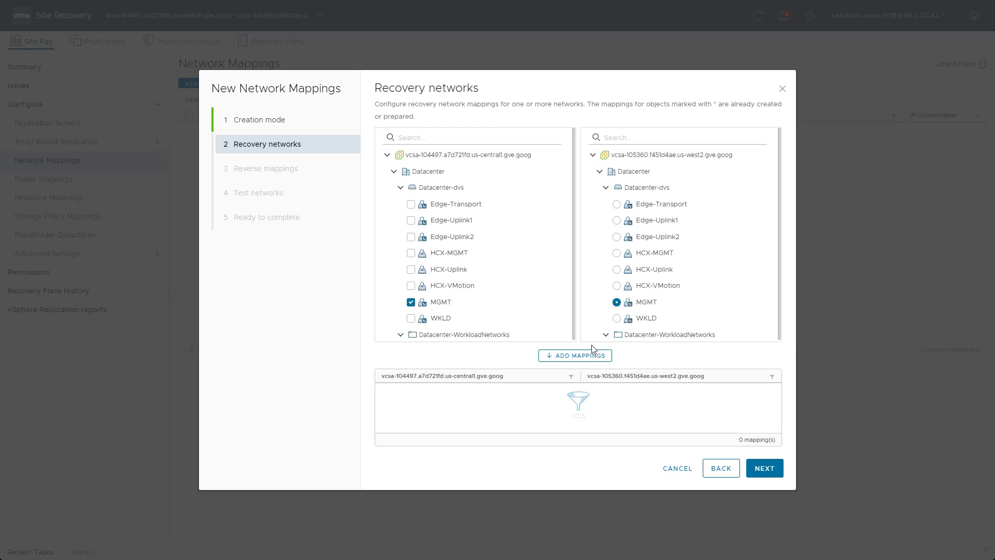
click(575, 355)
Step: Add a second mapping from the us-central1 WKLD network to the WKLD network on us-west2
click(411, 319)
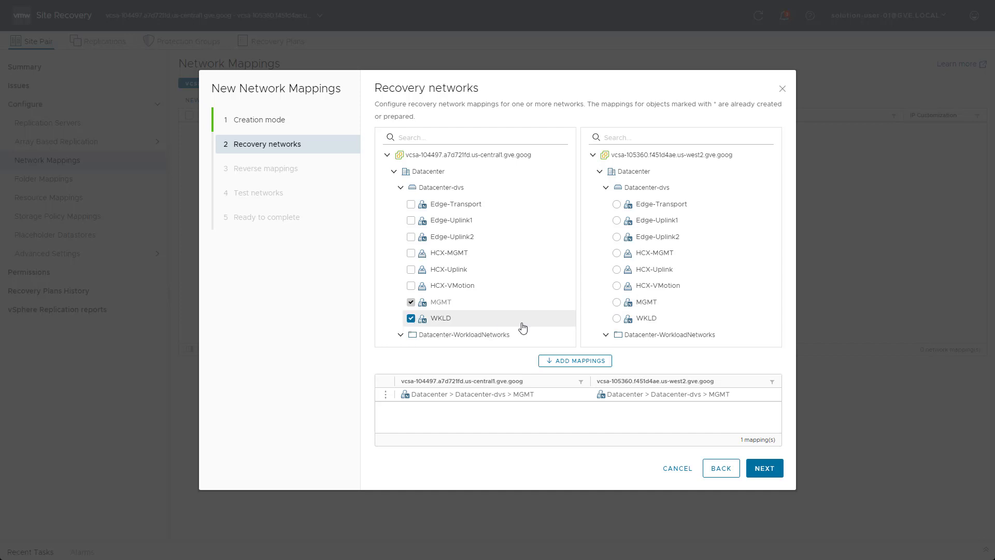
click(616, 318)
click(580, 362)
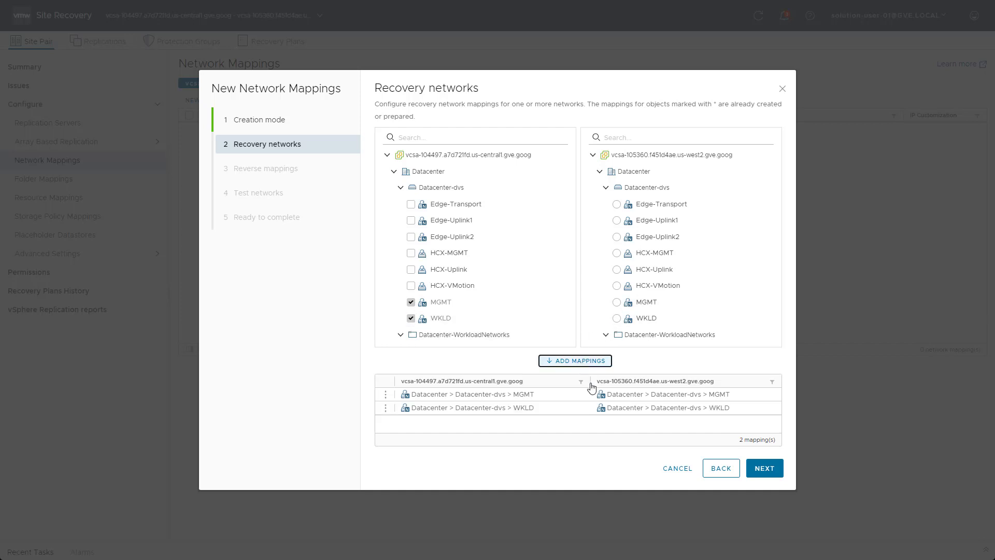
Step: Include reverse mappings for all prepared networks, keep the auto-created isolated test networks, and finish creating the network mappings
click(760, 467)
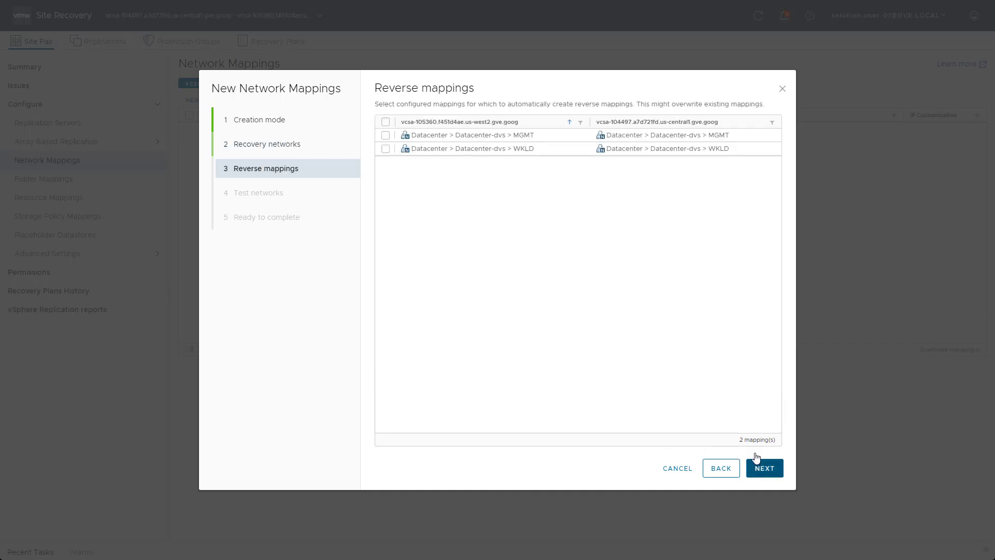
click(386, 122)
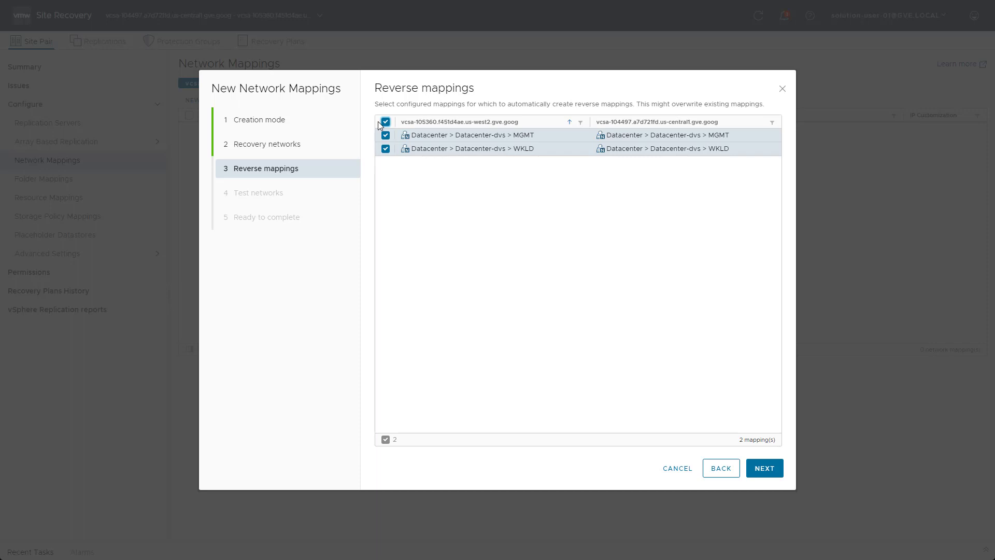
click(768, 469)
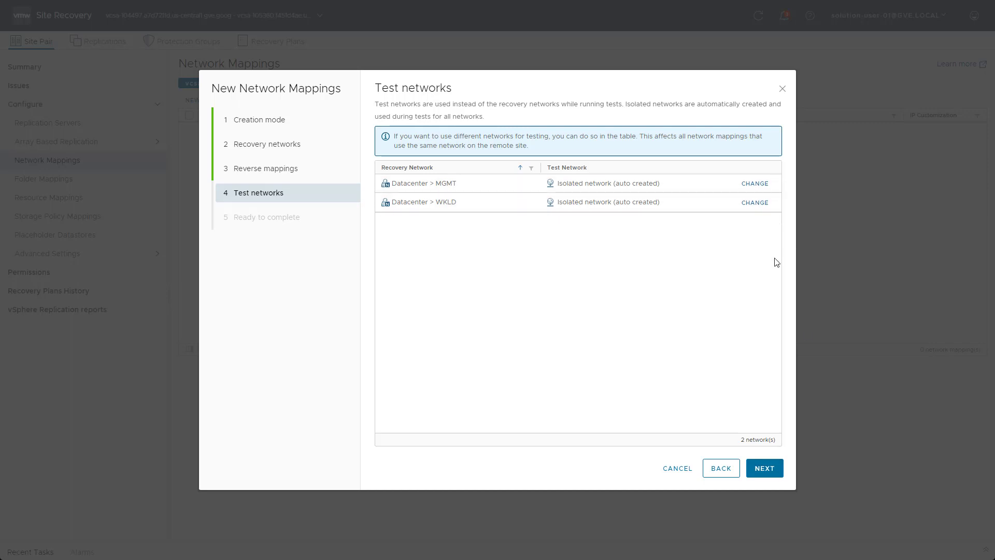
click(766, 468)
click(769, 468)
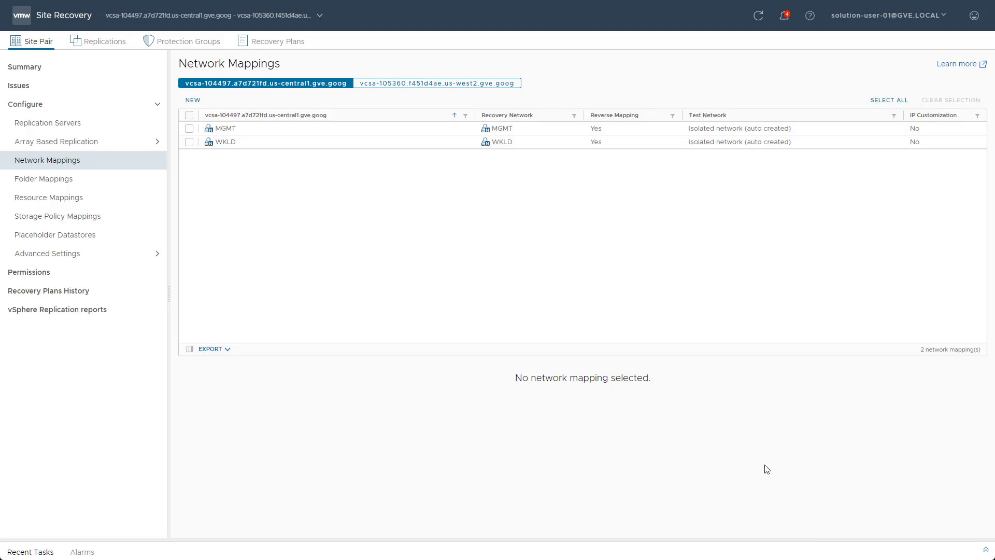
Step: Prepare an IP customization rule for the WKLD mapping from subnet 192.168.33.0/24 to 192.168.53.0/24
click(189, 142)
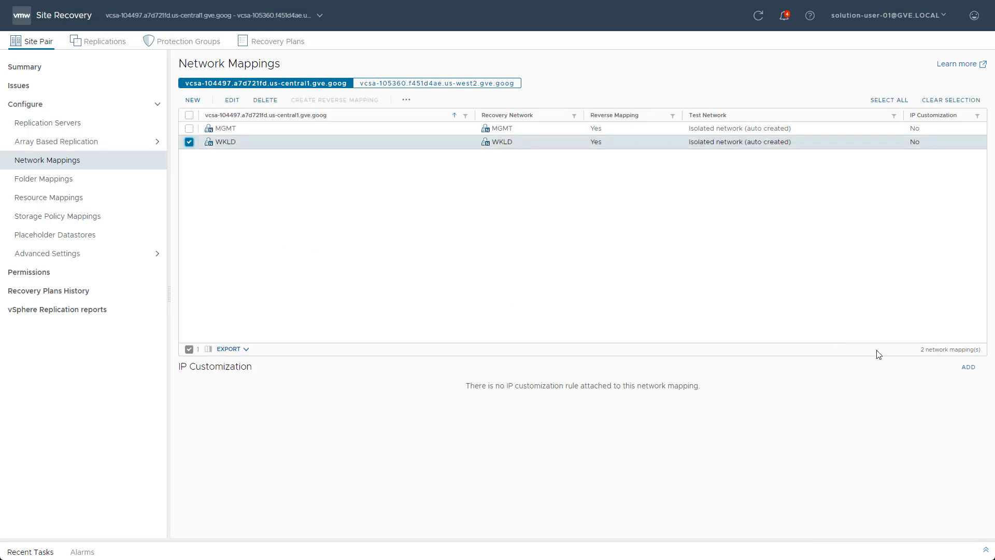
click(968, 367)
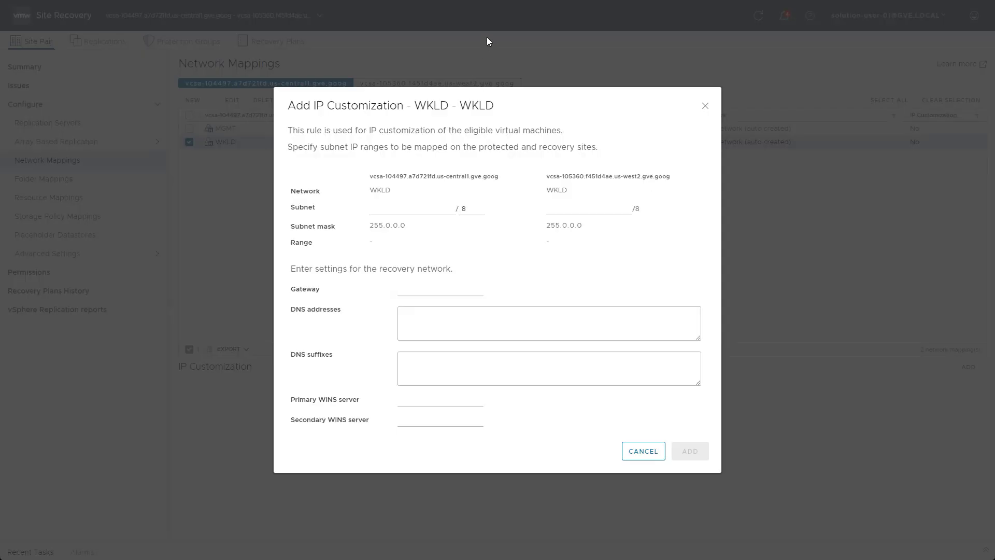
click(378, 209)
text(192.168.33.0)
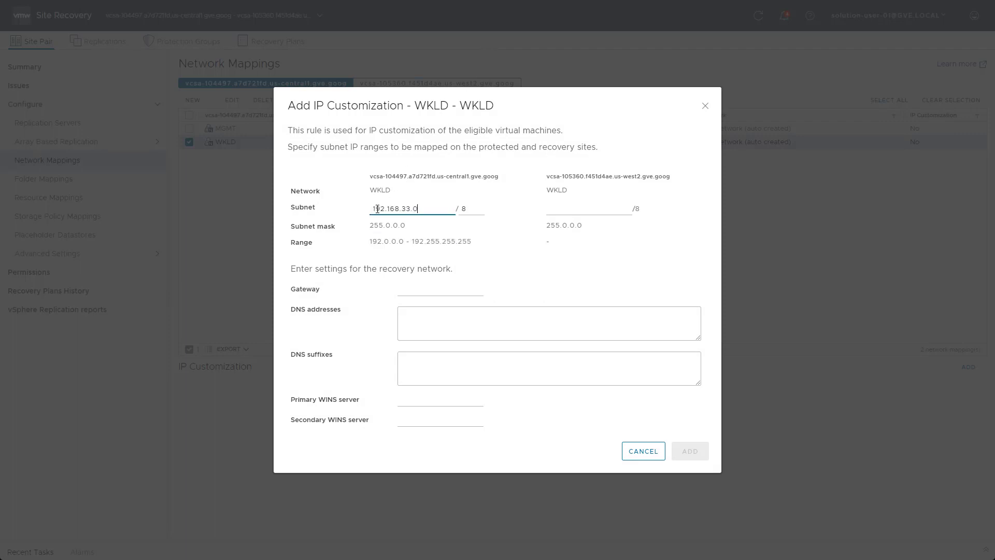
double_click(459, 209)
text(24)
click(553, 208)
text(192.168.53.0)
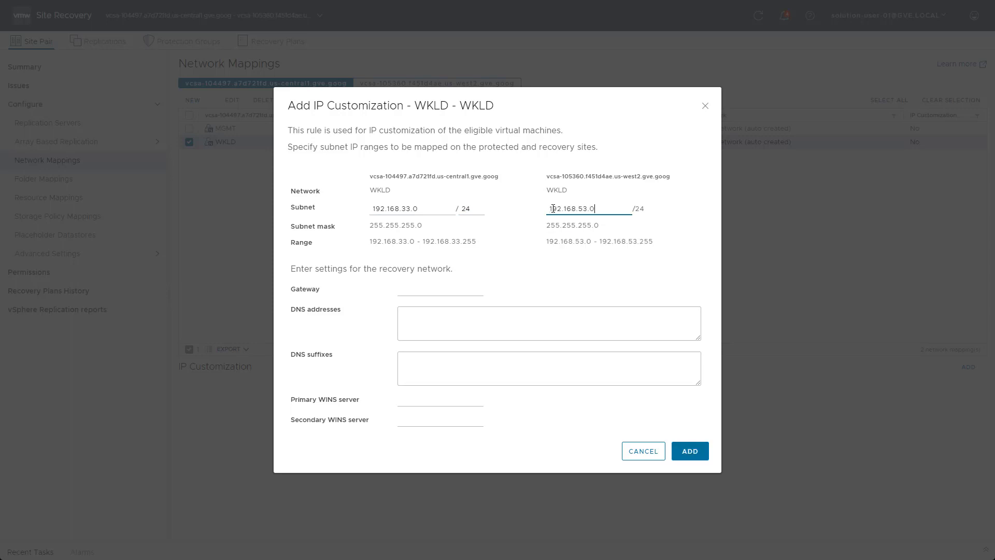
Step: Enter gateway 192.168.53.1 and DNS address 10.10.0.8 for the recovery network, and cancel the IP customization rule
click(414, 289)
text(192.168.53.1)
click(414, 318)
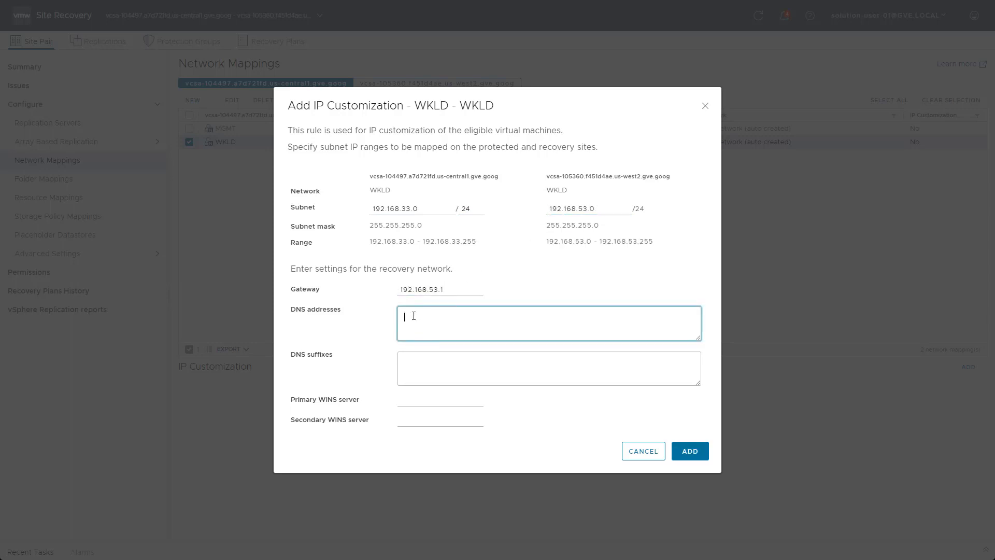
text(10.10.0.8)
click(641, 455)
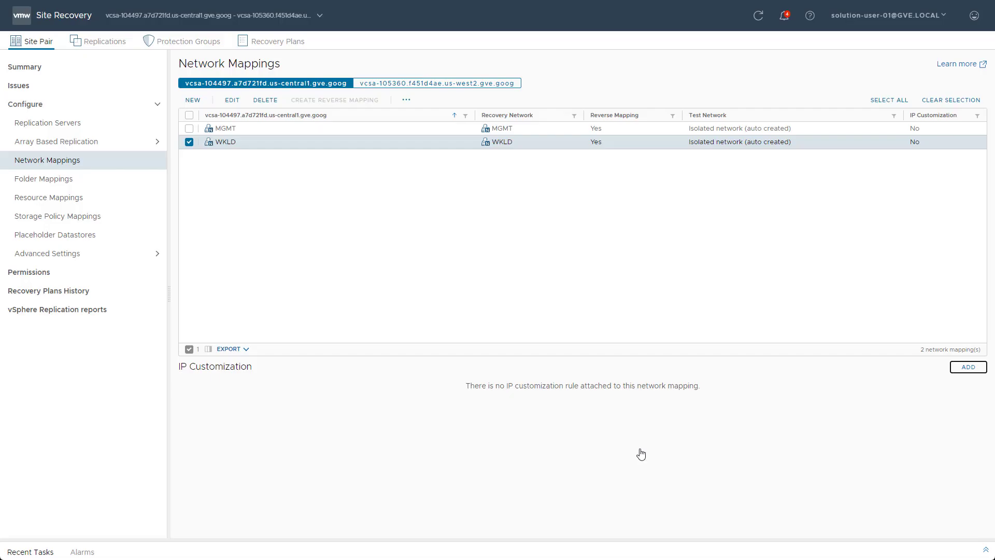
Step: Start a new set of folder mappings for the site pair, with the mappings prepared manually
click(78, 186)
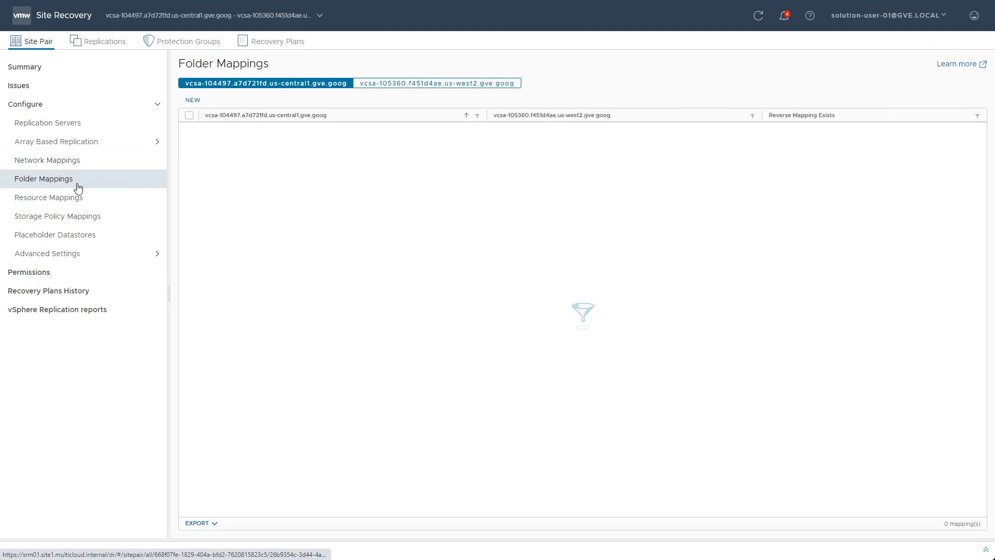
click(192, 100)
click(379, 154)
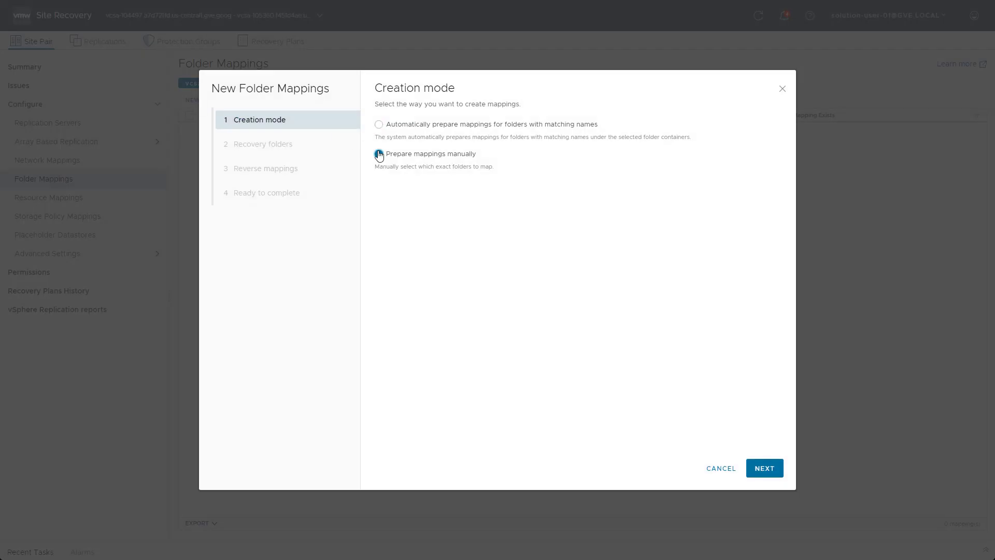
click(756, 464)
Step: Add mappings from the us-central1 Datacenter and its matching subfolders to the Datacenter on us-west2
click(393, 172)
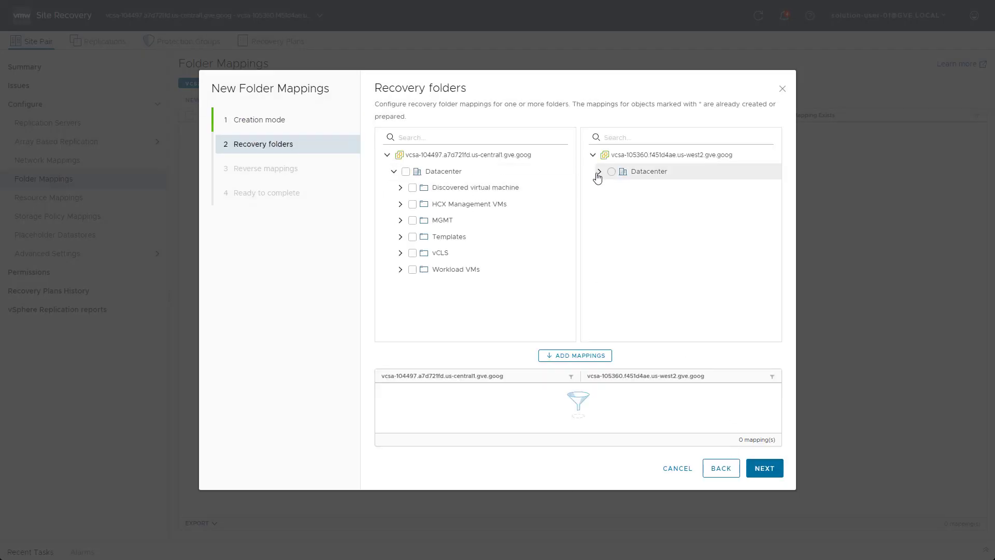
click(598, 171)
click(406, 171)
click(611, 171)
click(575, 355)
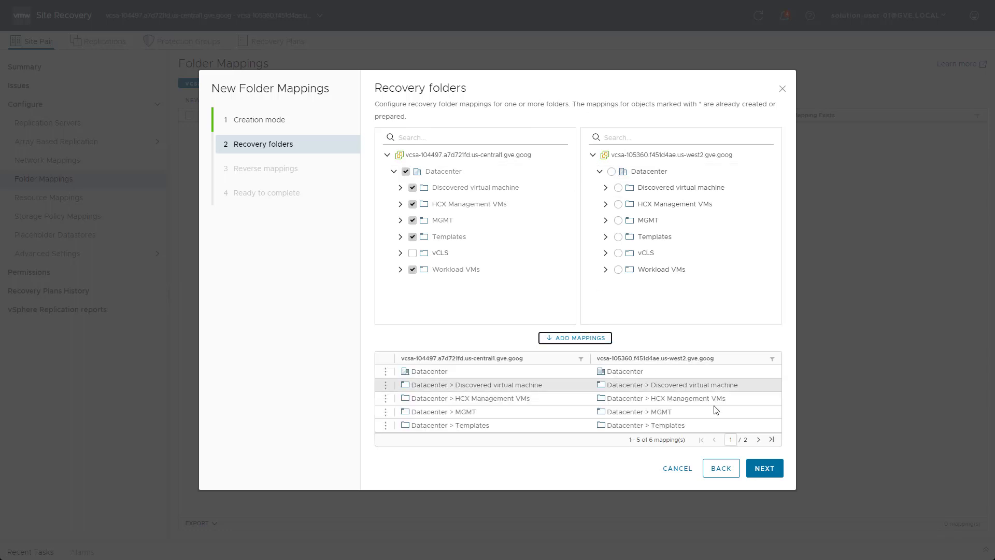
Step: Include reverse mappings for all prepared folders and finish creating the folder mappings
click(764, 467)
click(388, 127)
click(765, 468)
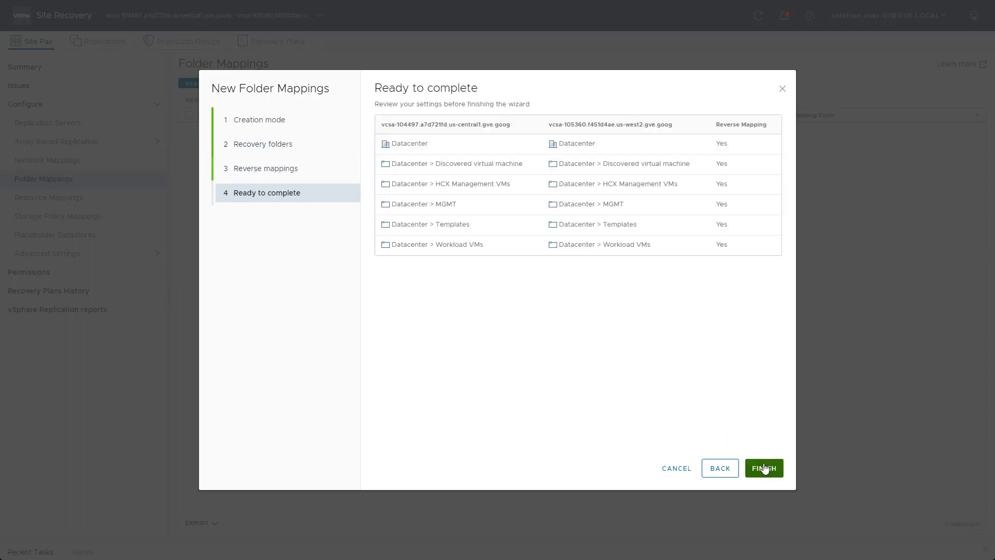
click(764, 468)
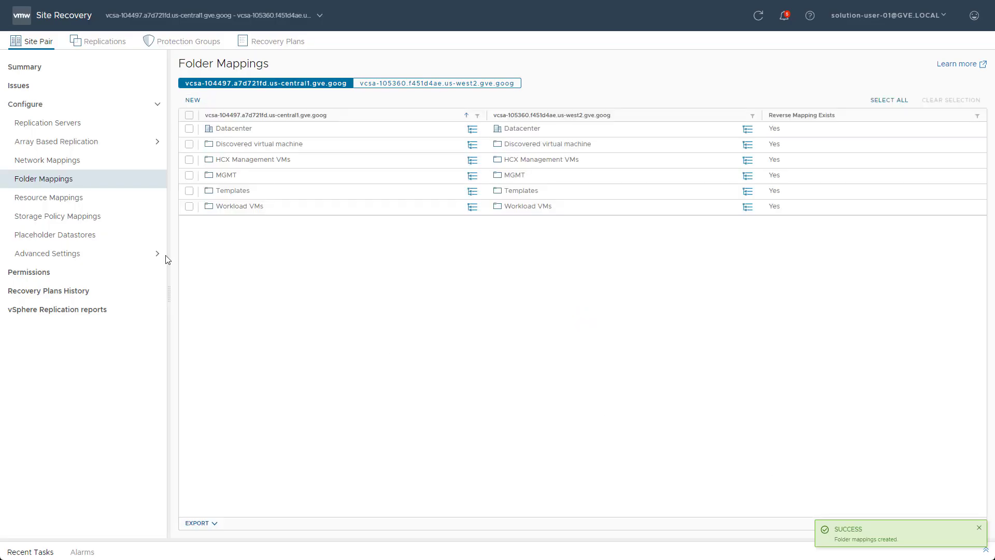
Step: Start new resource mappings and map the us-central1 Cluster to the Cluster on us-west2
click(78, 197)
click(194, 101)
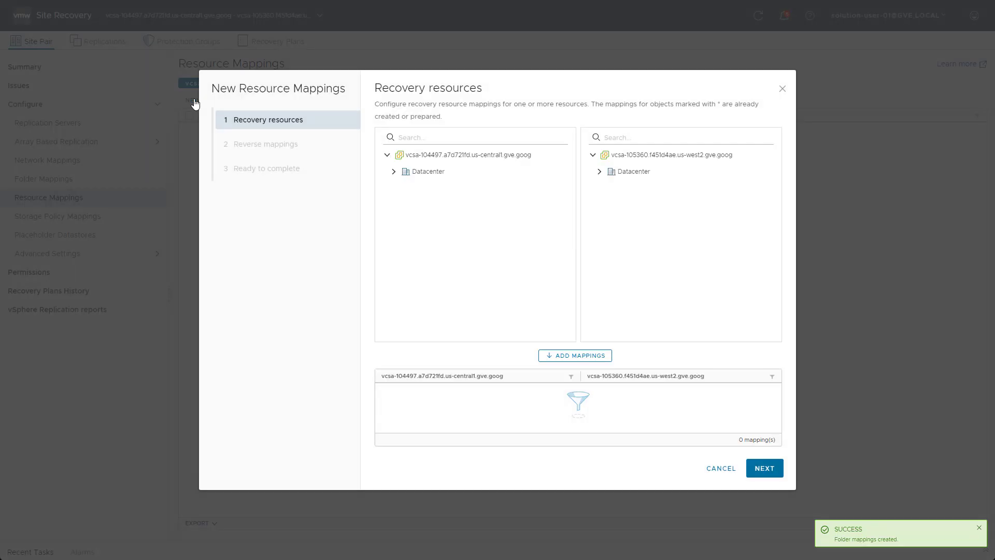
click(393, 171)
click(599, 171)
click(400, 187)
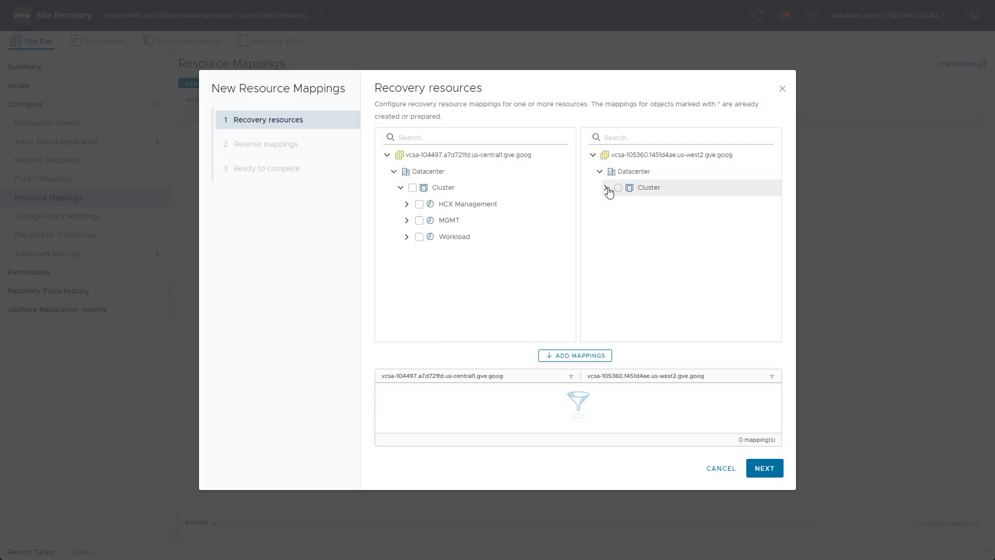
click(606, 187)
click(413, 187)
click(618, 187)
click(575, 355)
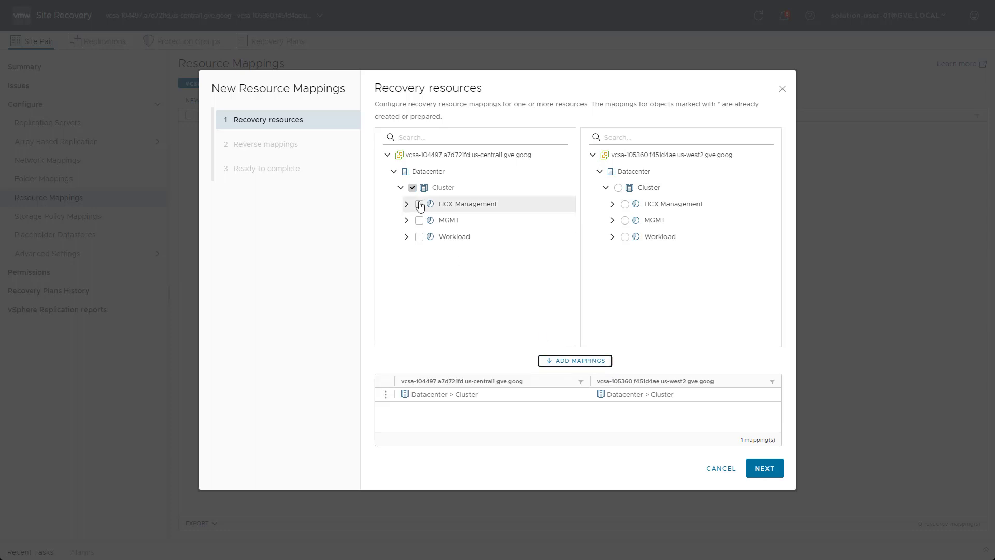
Step: Map the HCX Management, MGMT and Workload resource pools to the pools with the same names on us-west2
click(419, 204)
click(625, 204)
click(575, 361)
click(419, 220)
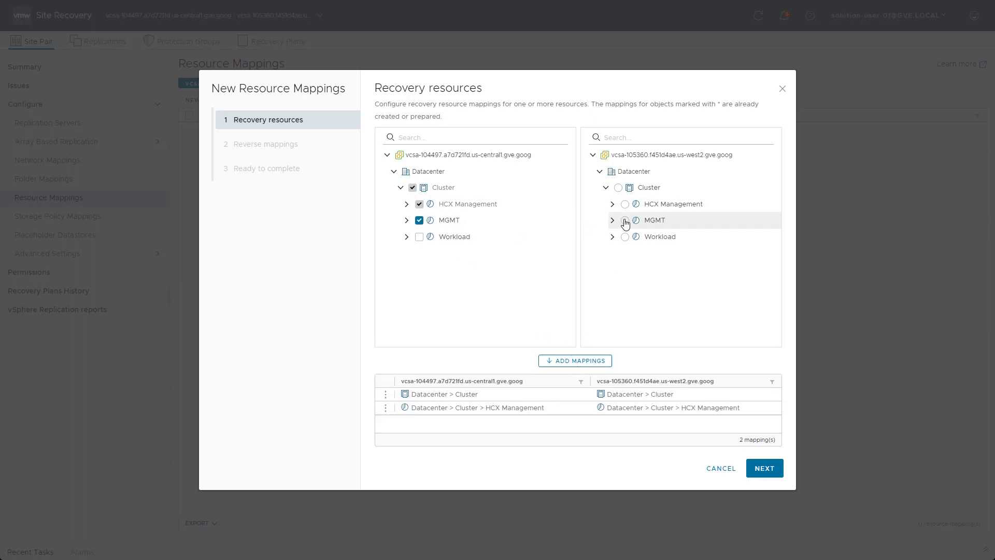
click(624, 220)
click(573, 360)
click(419, 237)
click(625, 237)
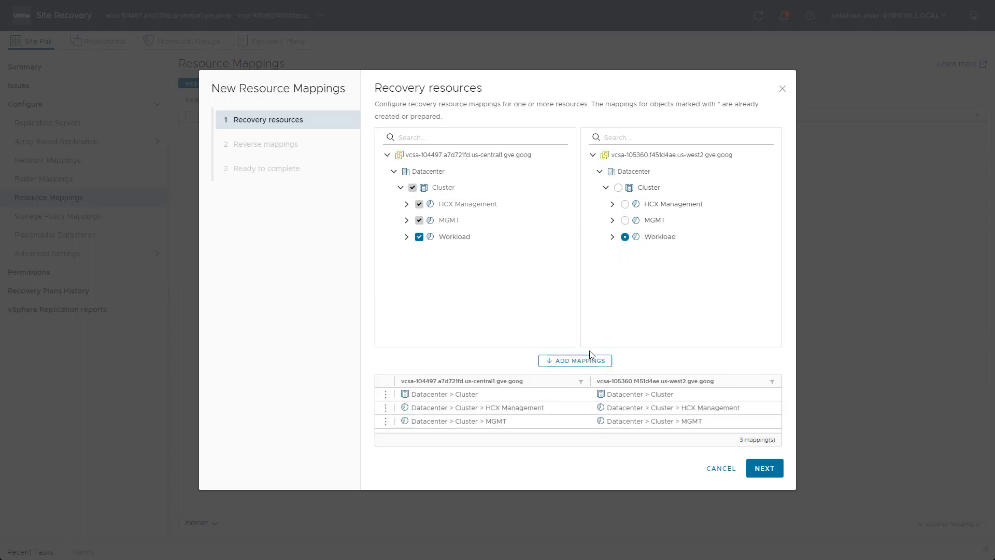
click(590, 358)
Step: Include reverse mappings for all prepared resources and finish creating the resource mappings
click(764, 468)
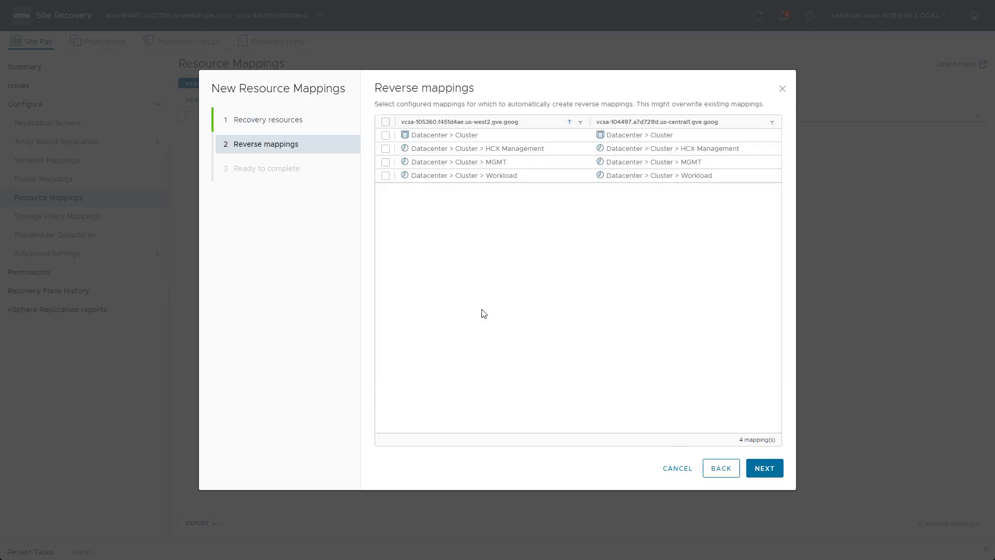
click(385, 122)
click(764, 468)
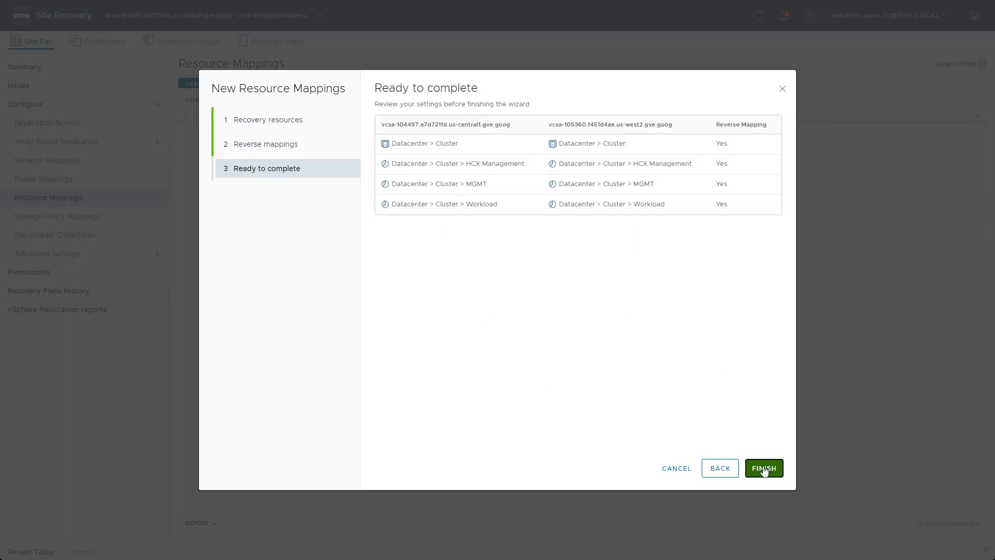
click(764, 468)
Step: Start new storage policy mappings and automatically prepare them for policies with matching names on the us-central1 and us-west2 vCenters
click(78, 220)
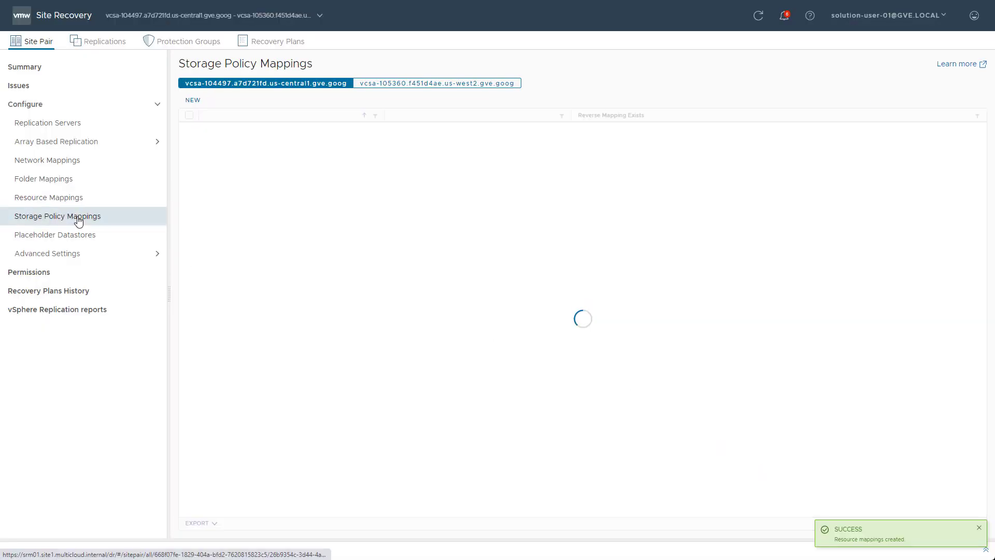
click(194, 99)
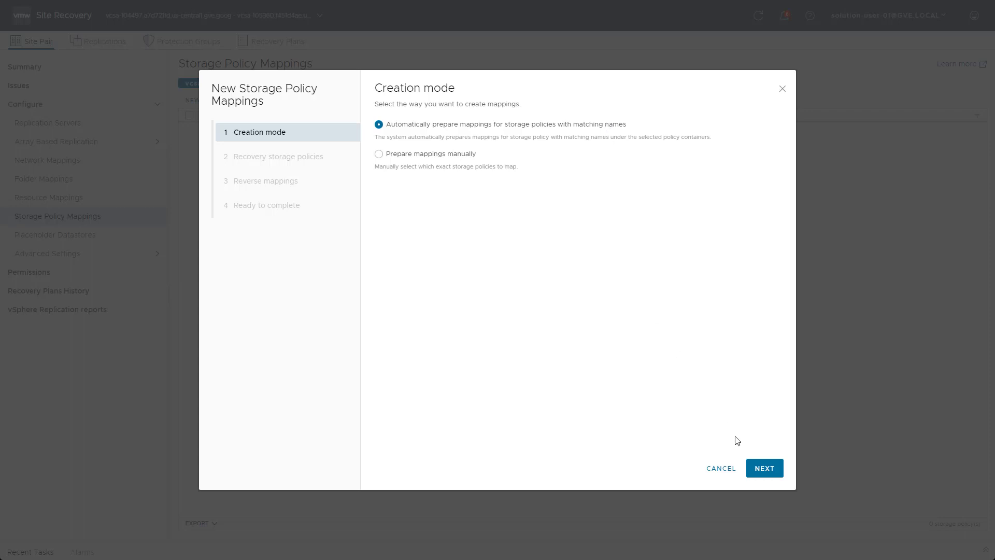
click(763, 468)
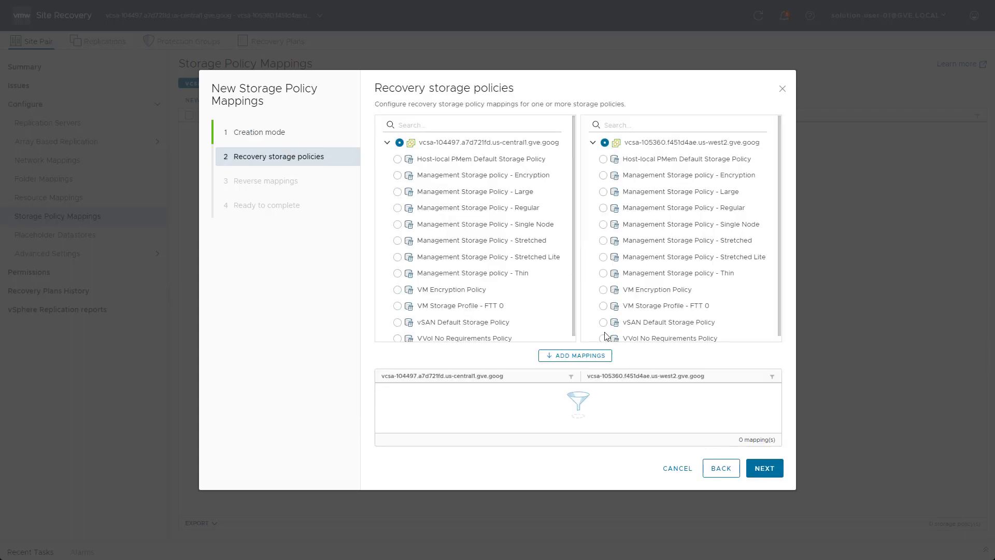
click(575, 356)
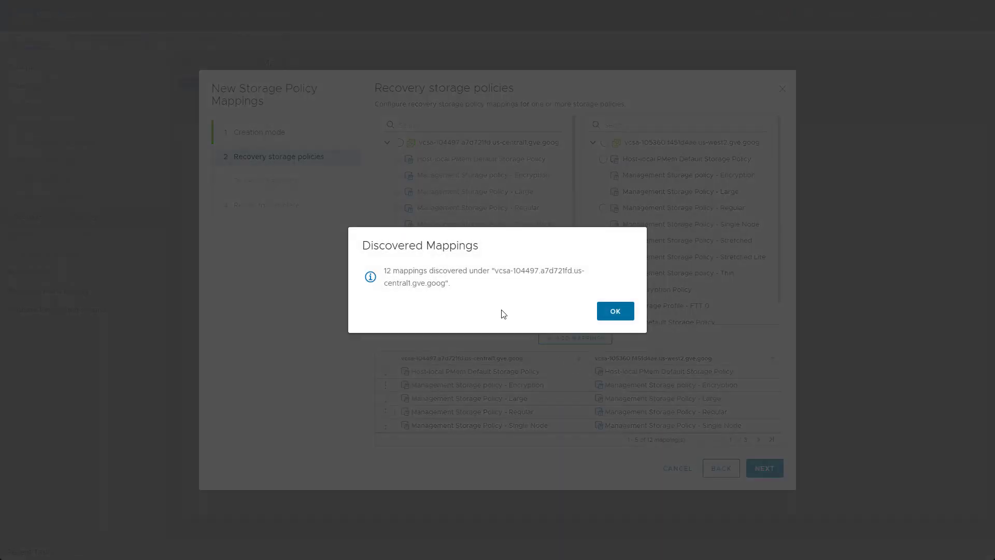
click(615, 311)
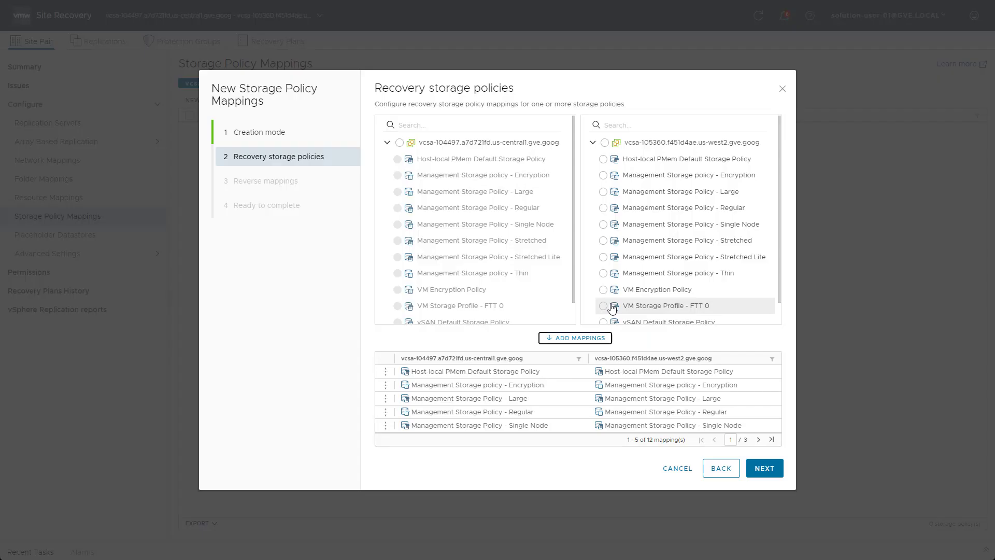
Step: Include reverse mappings for all prepared storage policies and finish creating the storage policy mappings
click(762, 468)
click(386, 122)
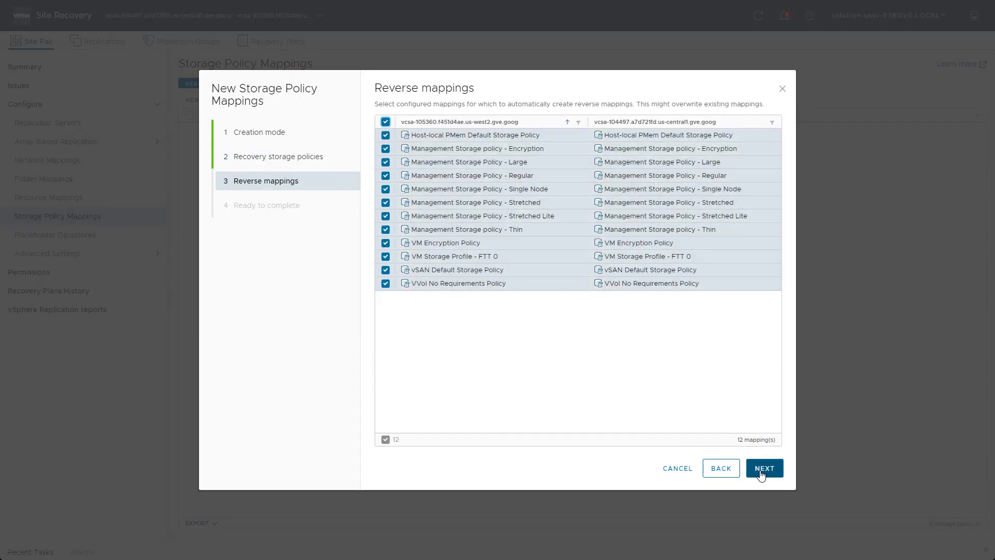
click(764, 468)
click(765, 468)
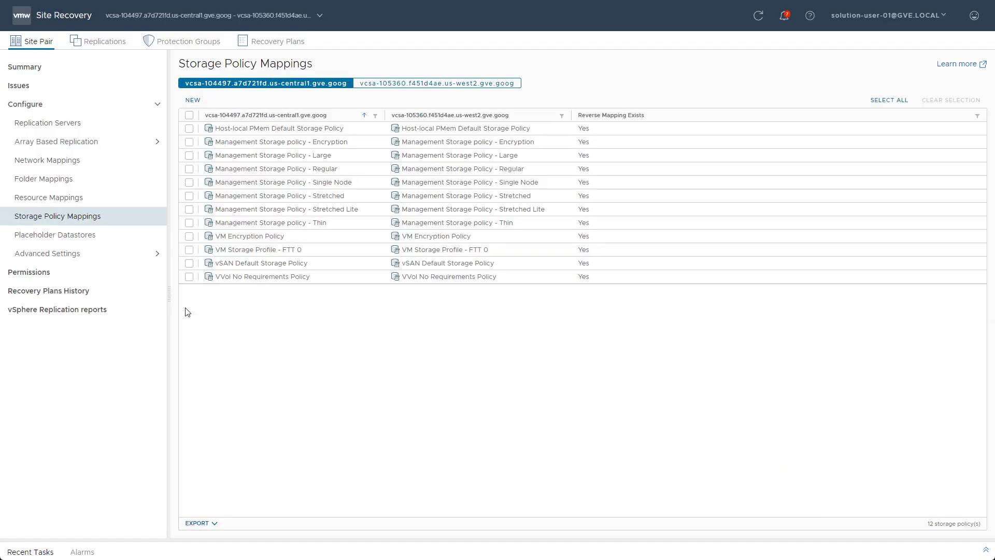
Step: Check the placeholder datastores configured for the us-central1 and us-west2 sites
click(45, 237)
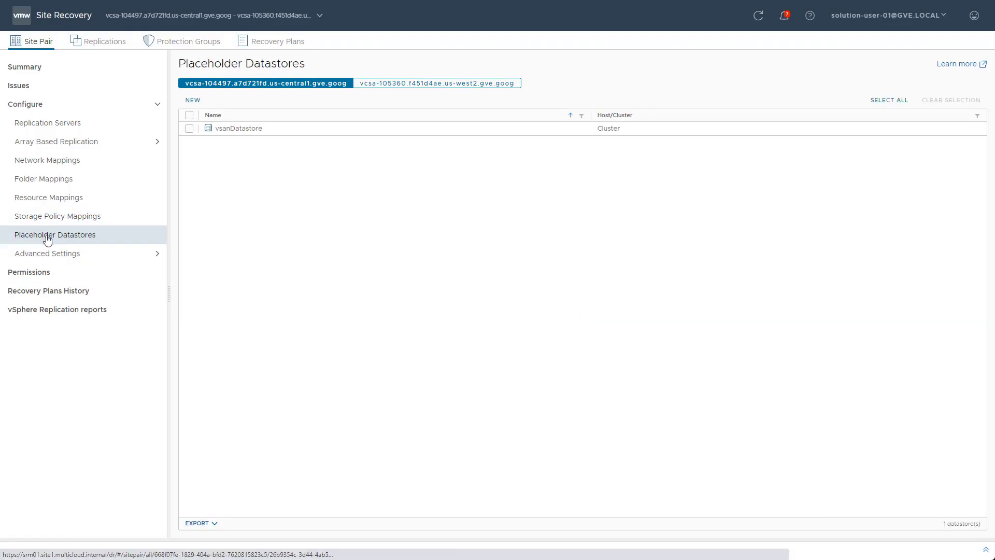
click(396, 84)
click(274, 88)
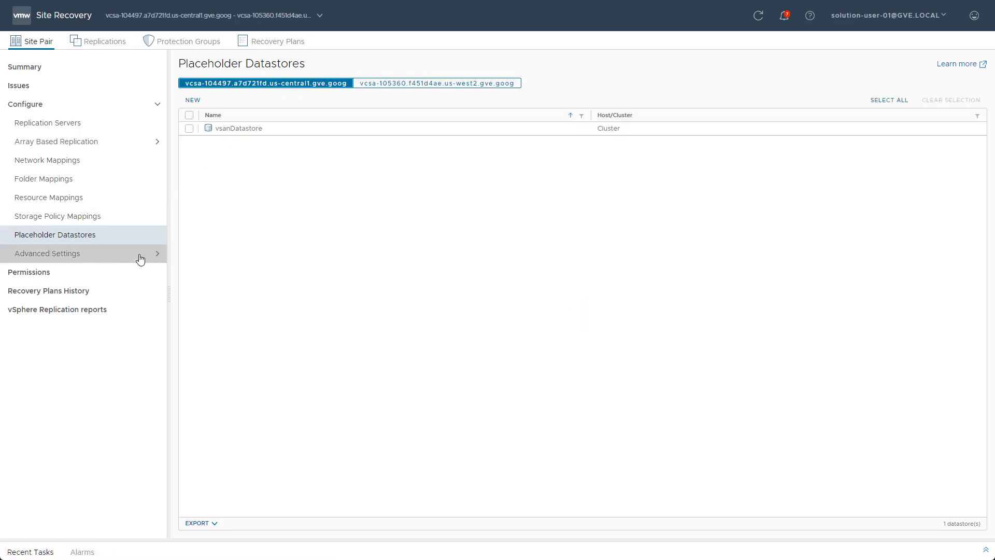
Step: Look through the categories available under the site pair's Advanced Settings, then collapse them again
click(140, 255)
scroll(165, 266, down, 1)
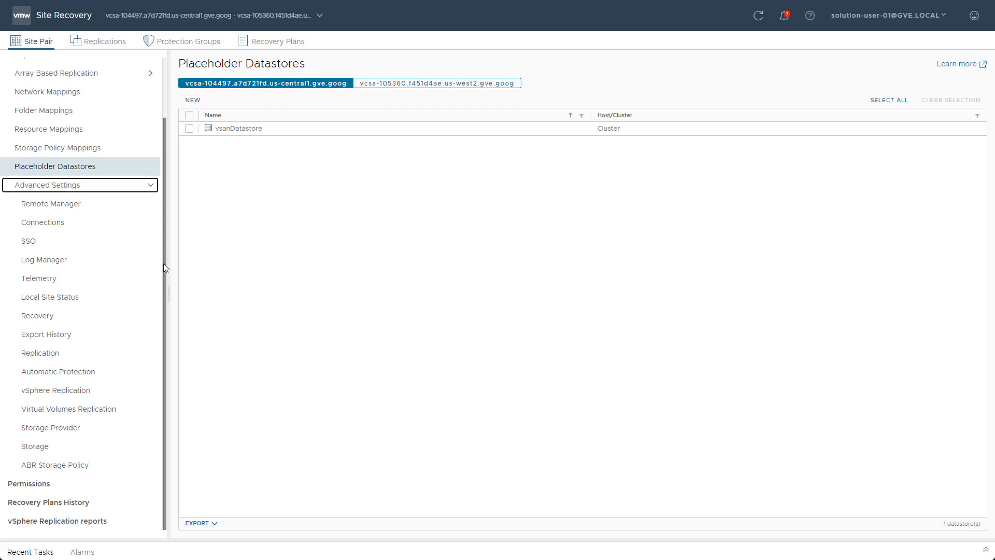
click(154, 186)
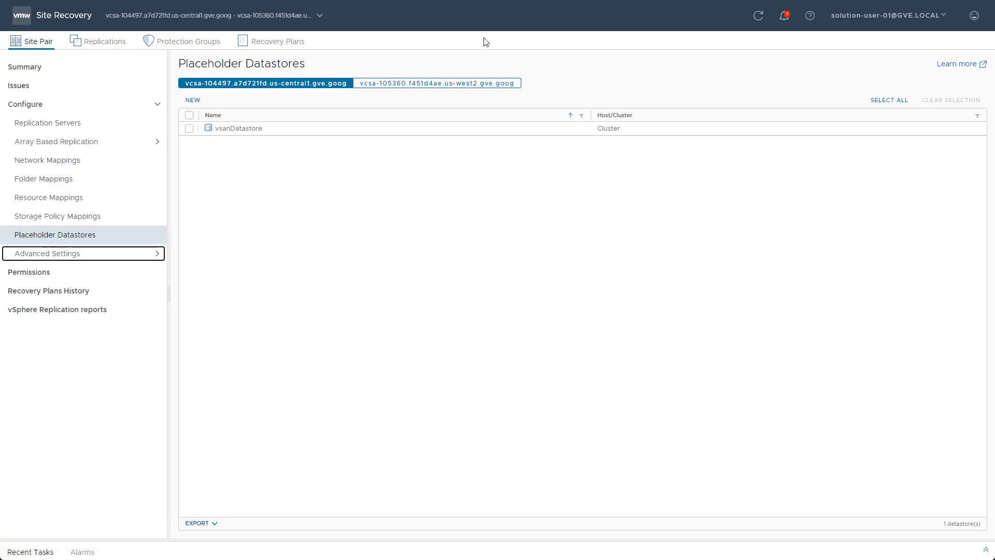